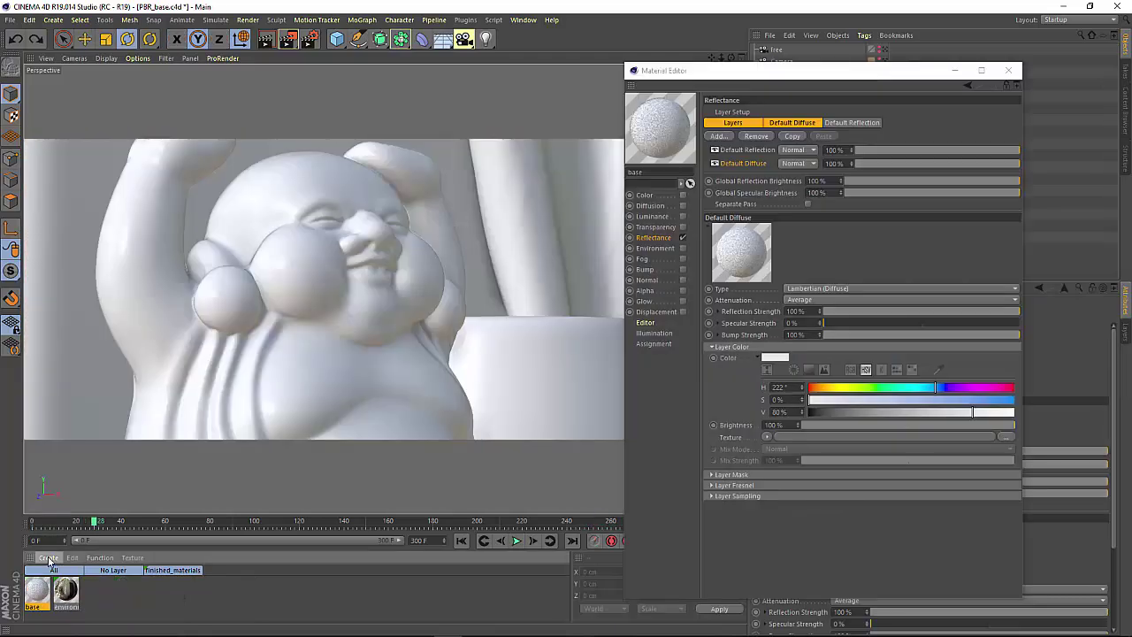
click(49, 557)
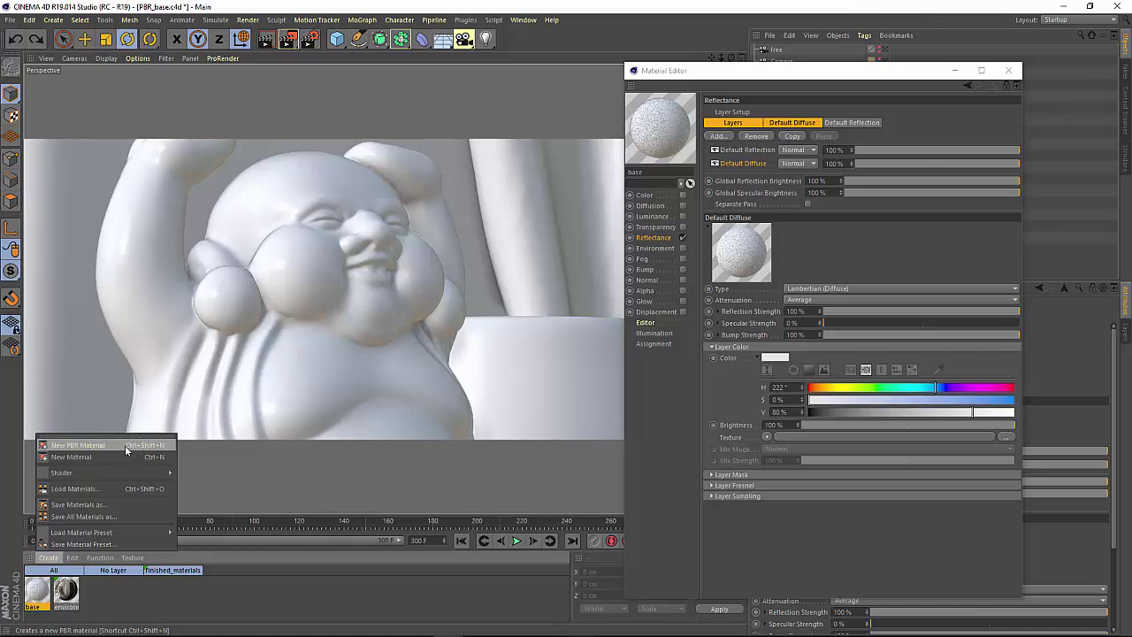
click(312, 456)
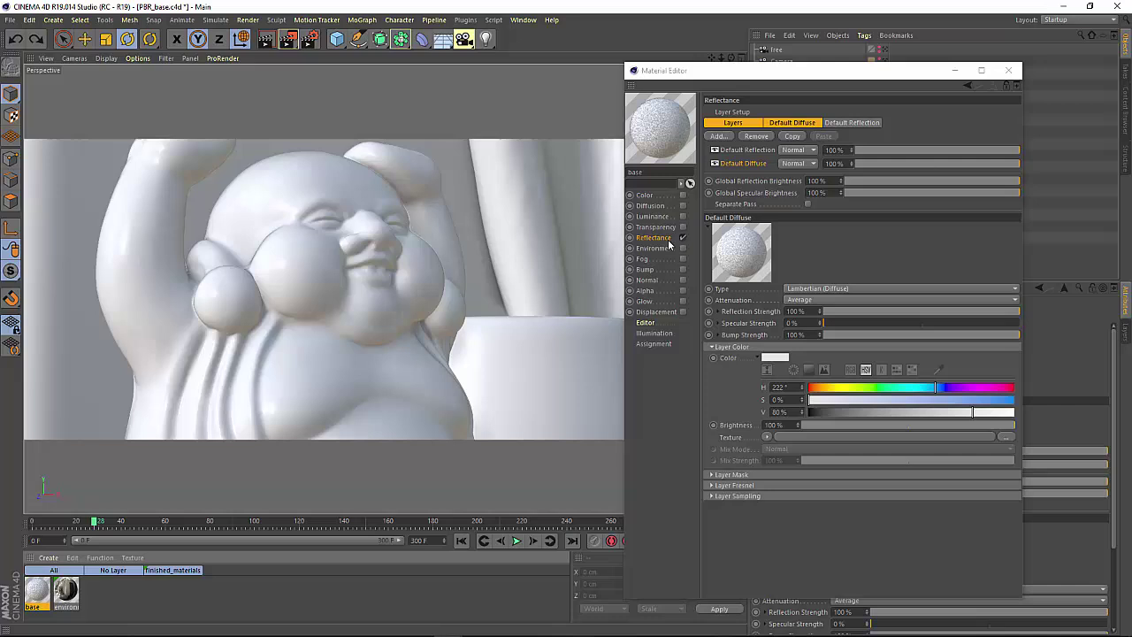
Make the base material's Default Diffuse colour a saturated purple using the HSV sliders.
click(757, 358)
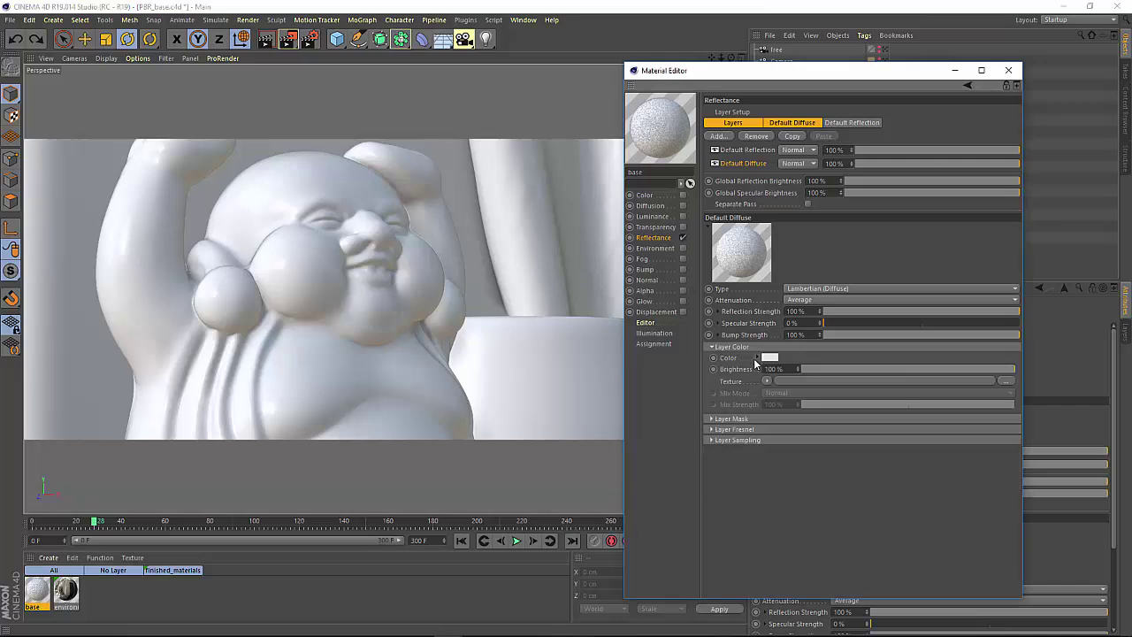
click(757, 359)
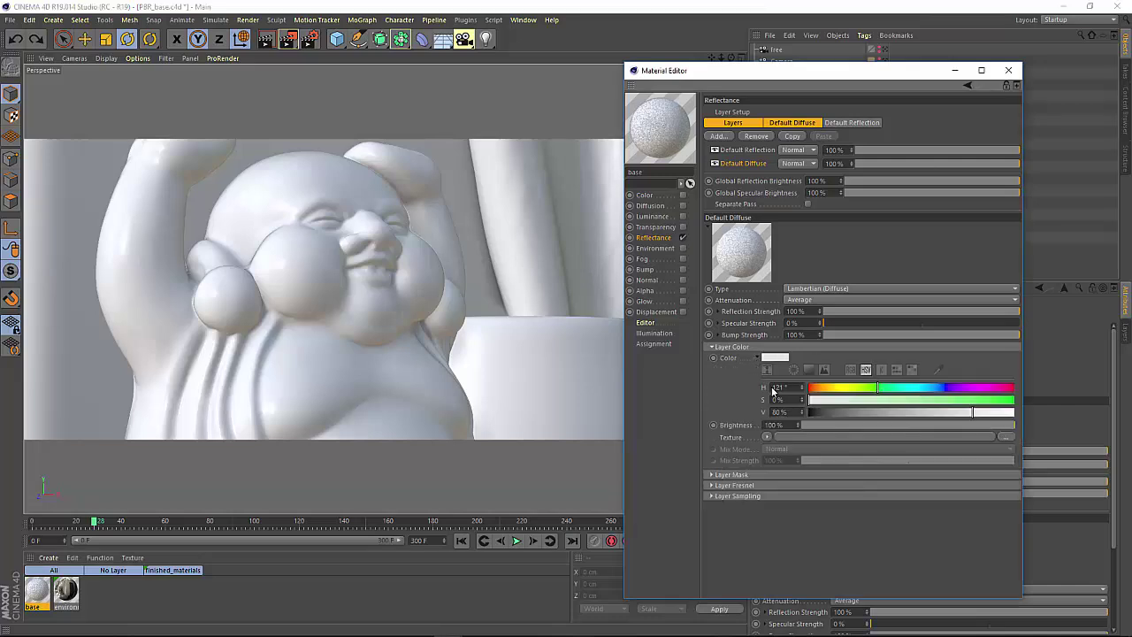
drag(922, 399, 971, 386)
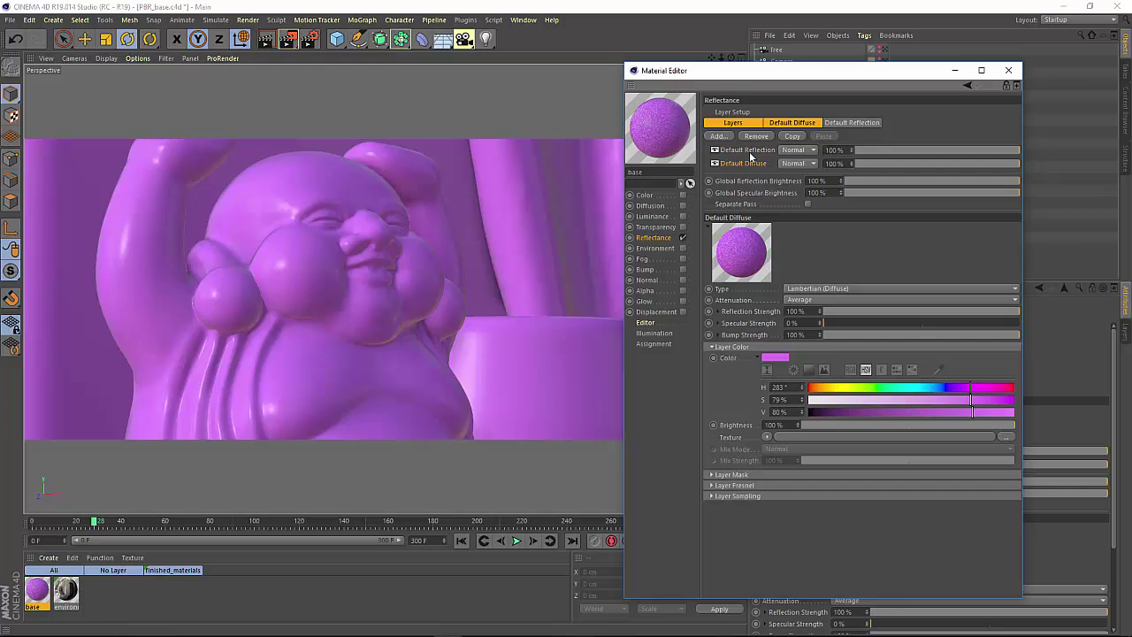
Give the Default Reflection layer 37% roughness and an IOR of 1.78.
click(752, 151)
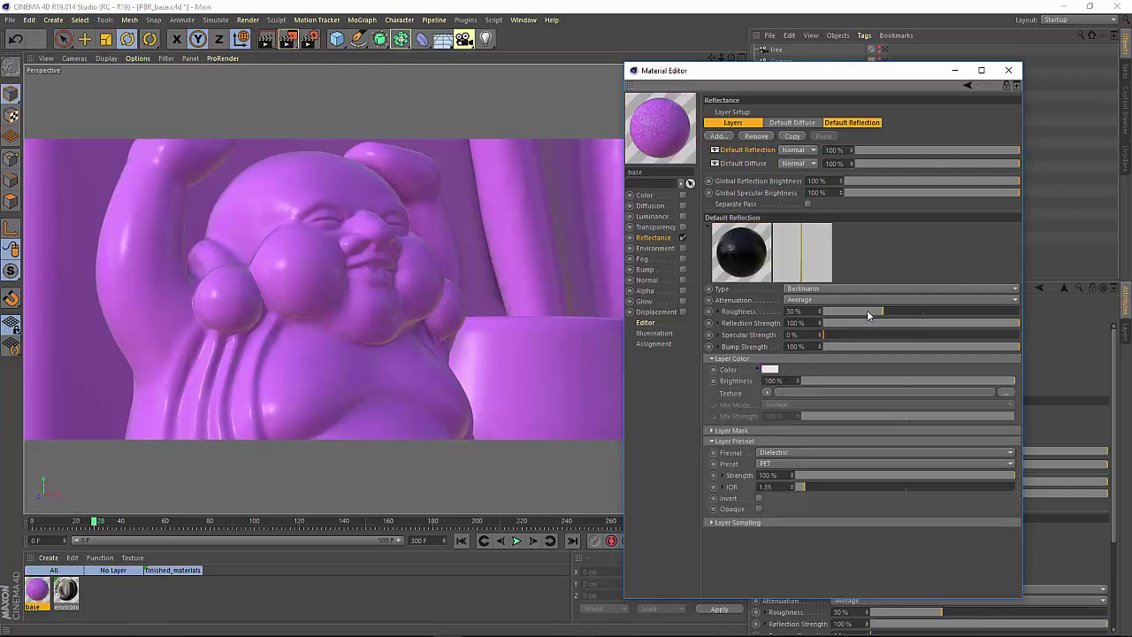
drag(868, 315, 895, 316)
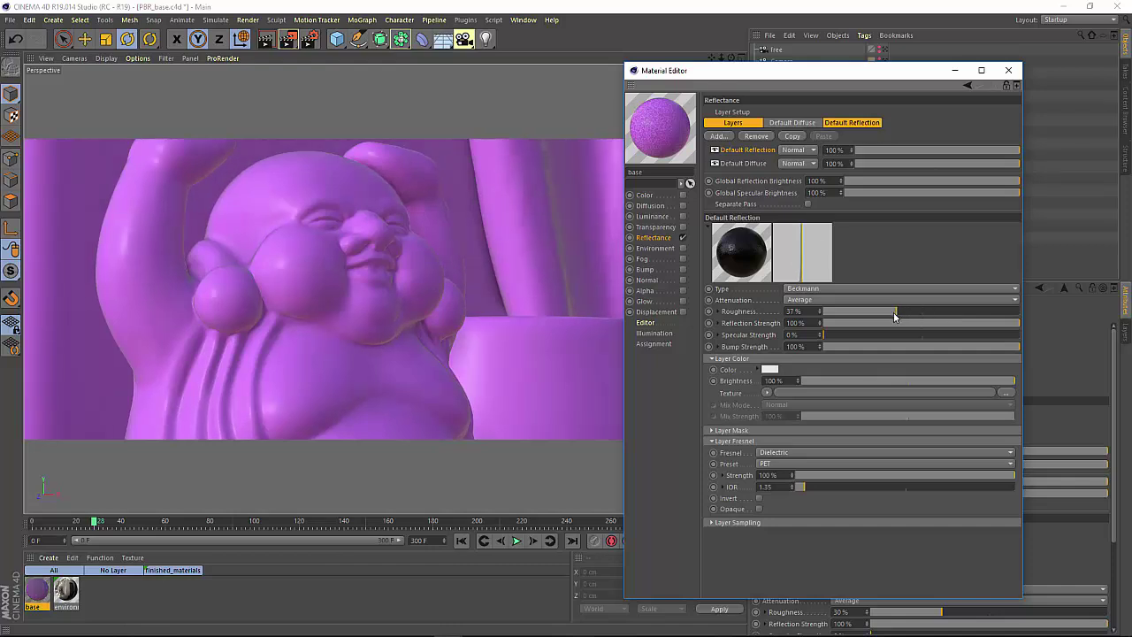
mouse_move(823, 481)
mouse_down()
mouse_move(866, 483)
mouse_move(815, 484)
mouse_up()
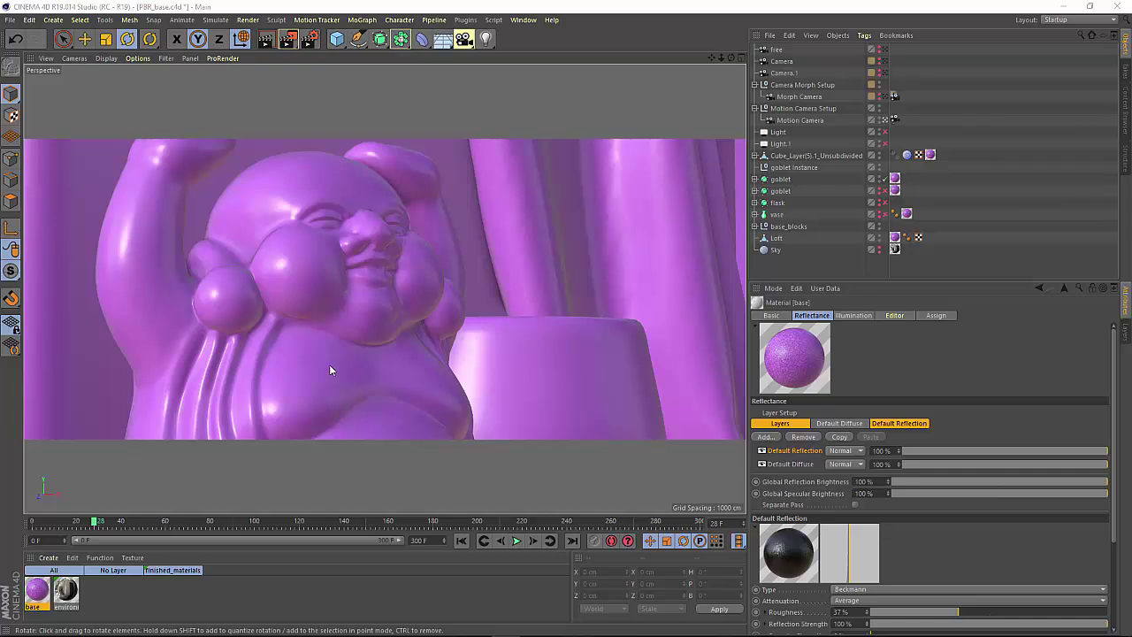
Undo the earlier sky and add a fresh Sky object from the Floor flyout.
key(ctrl+z)
click(463, 39)
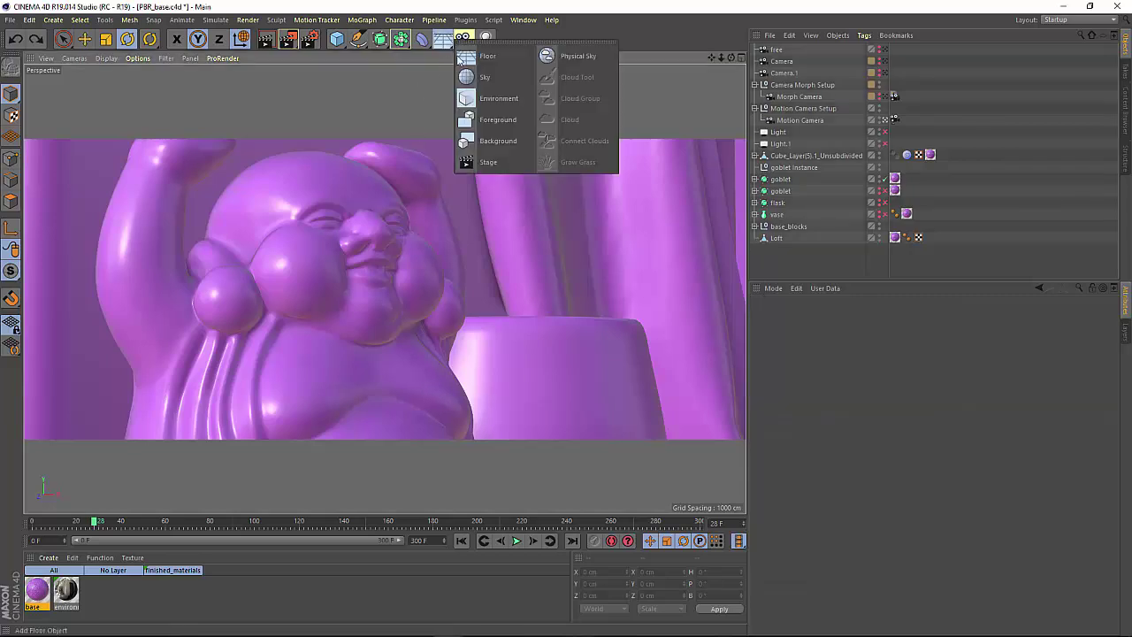
click(486, 78)
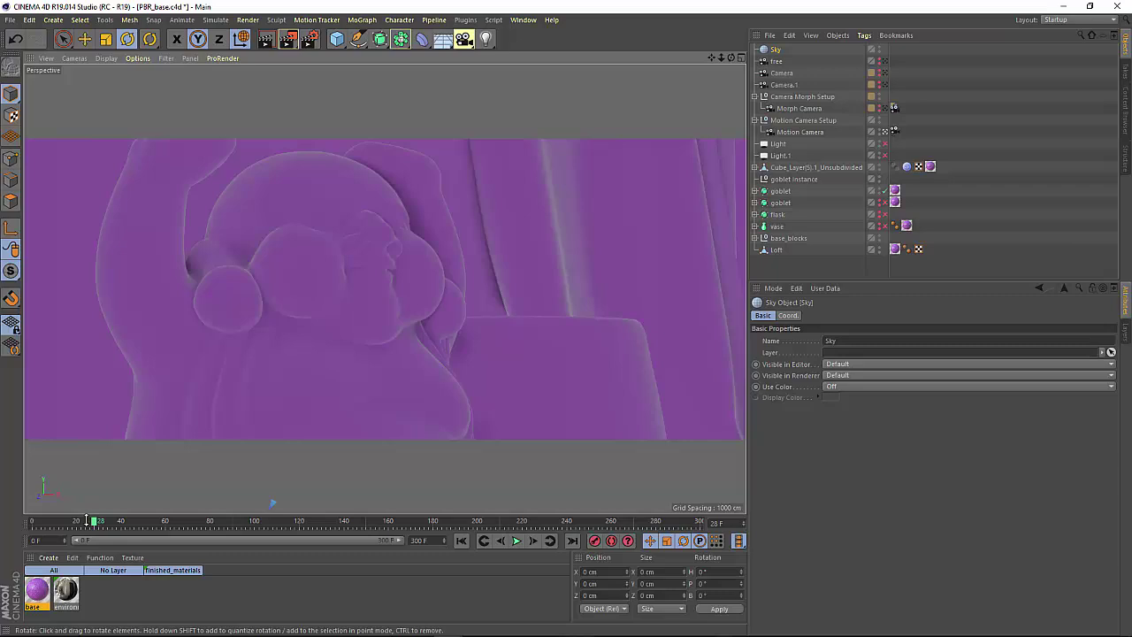
Apply the environment material to the Sky and rotate it around the figurine to shift reflections.
drag(67, 594, 768, 50)
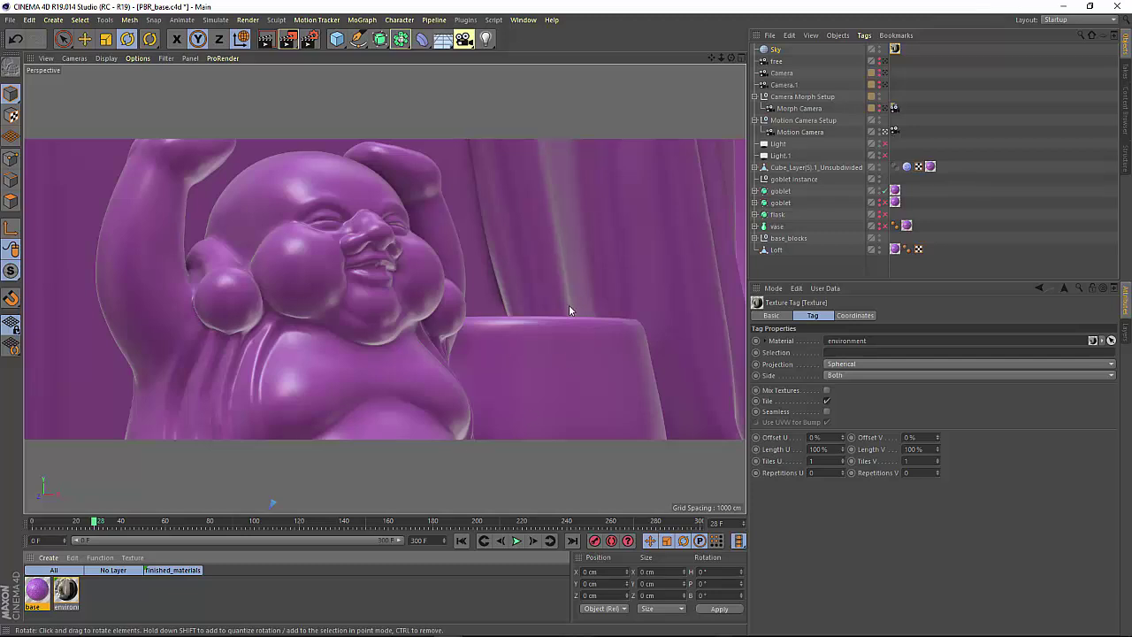
drag(569, 309, 250, 324)
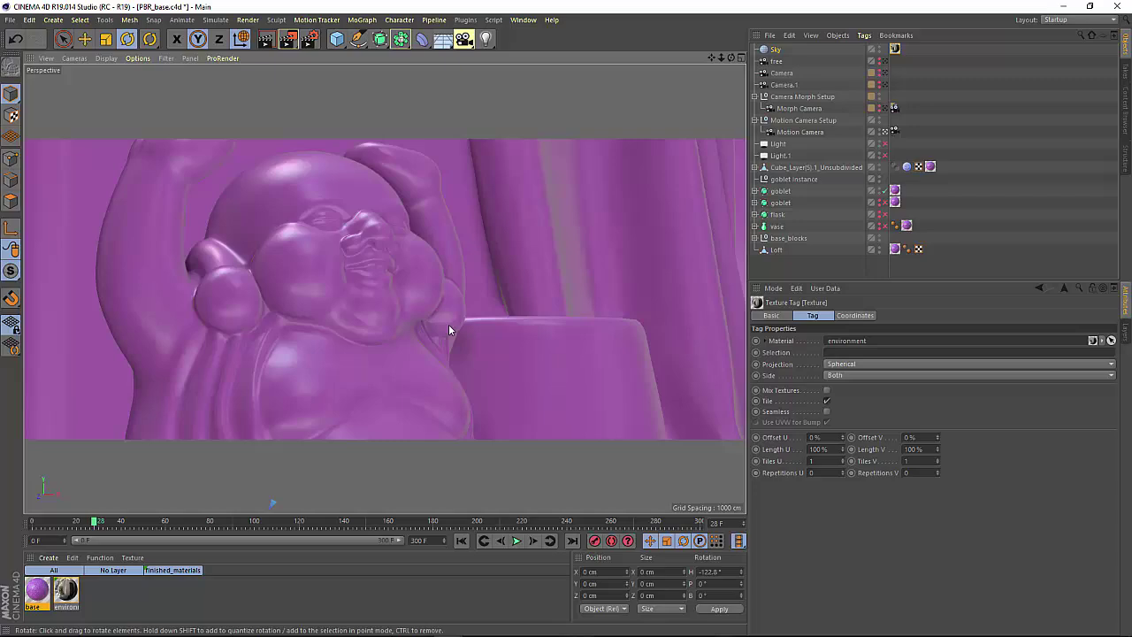
drag(448, 330, 712, 306)
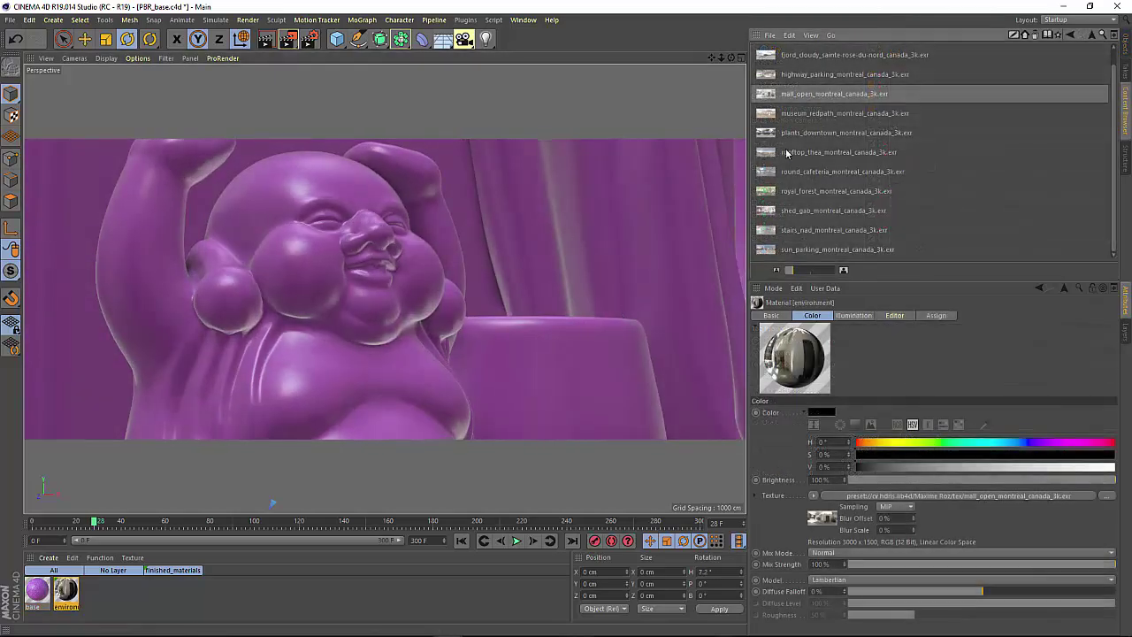
Try rooftop_thea, then settle on the round_cafeteria HDRI and rotate the sky heading to -223.6°.
drag(786, 153, 887, 495)
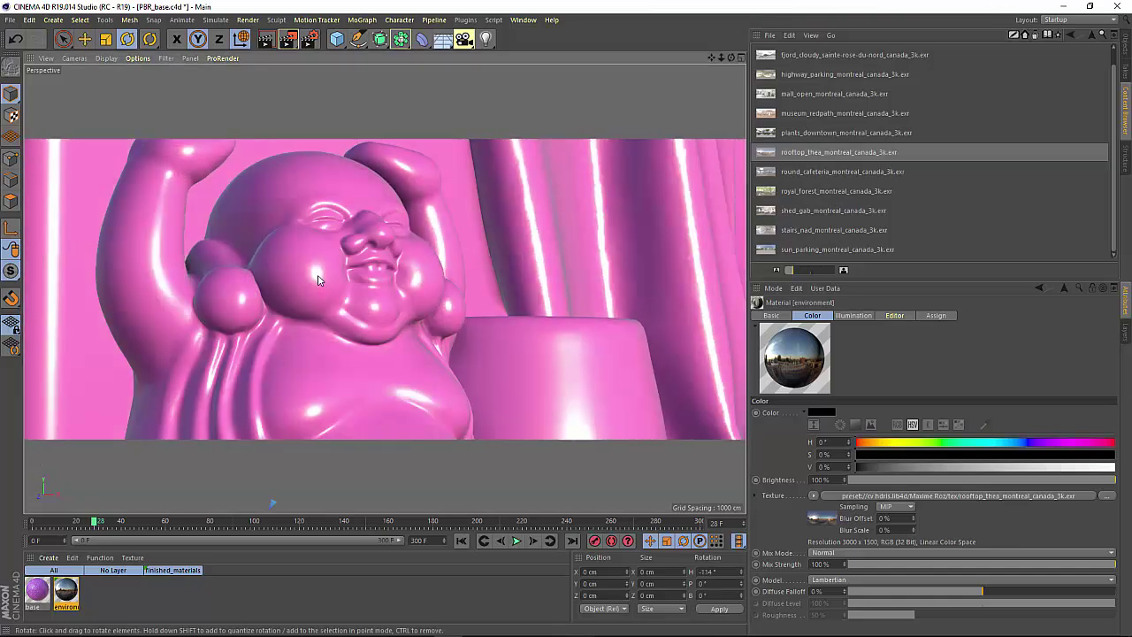
drag(818, 172, 863, 501)
drag(603, 286, 489, 273)
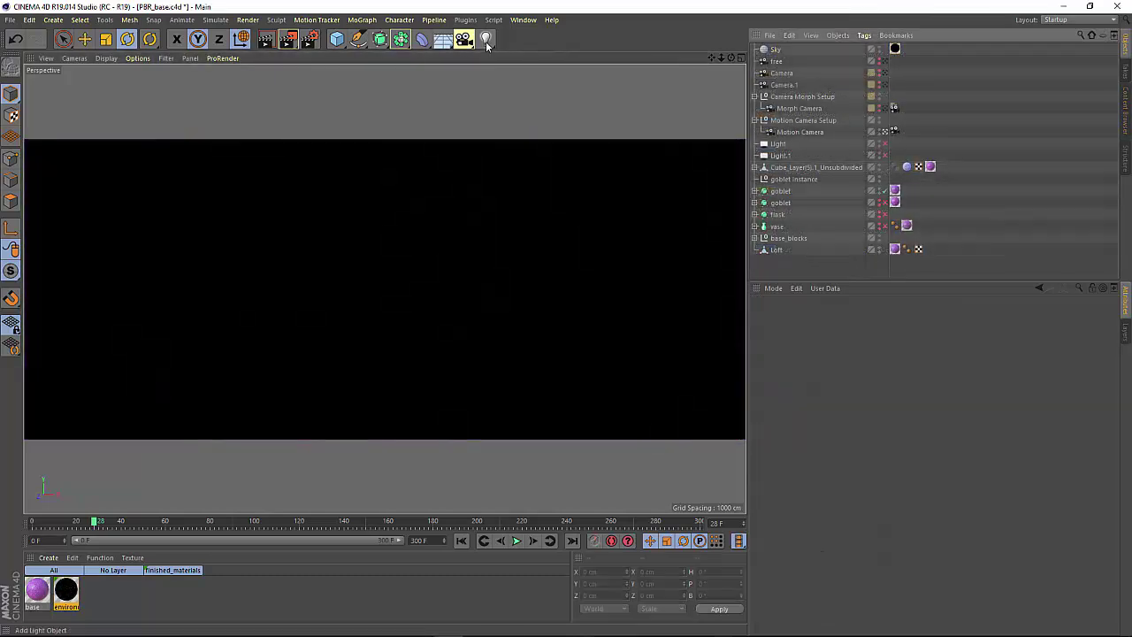
Check the area light's details, then re-aim Light.2 with the Lighting Tool in the viewport.
drag(486, 38, 607, 124)
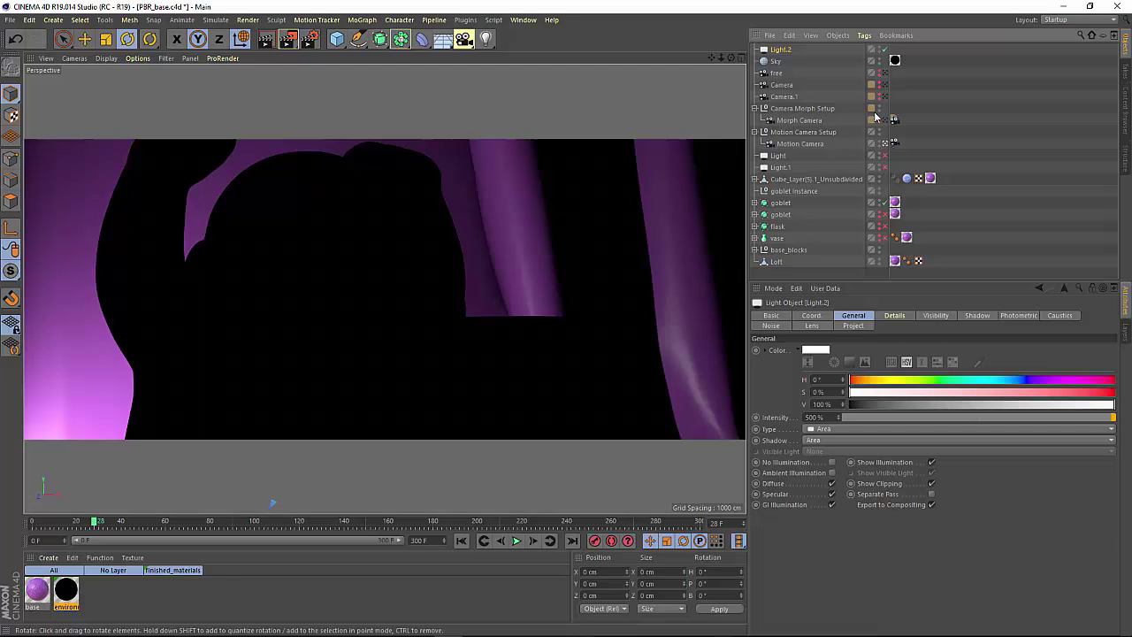
click(894, 315)
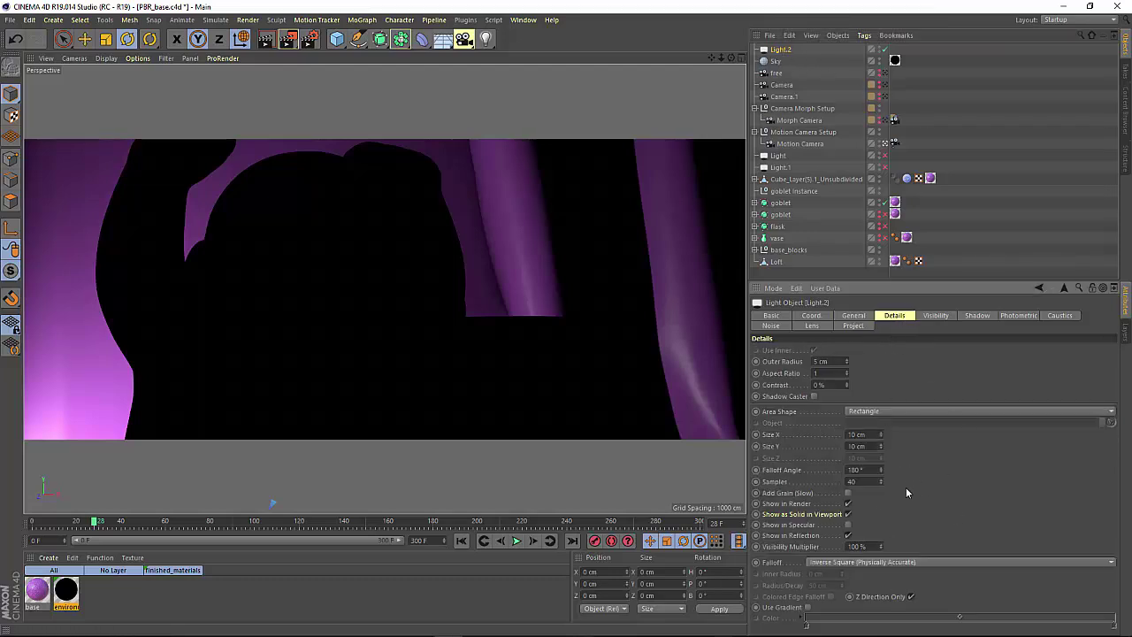
key(l)
mouse_move(334, 180)
mouse_down()
mouse_move(341, 168)
mouse_move(380, 183)
mouse_move(369, 169)
mouse_move(326, 168)
mouse_move(272, 188)
mouse_move(333, 172)
mouse_move(372, 171)
mouse_move(375, 185)
mouse_up()
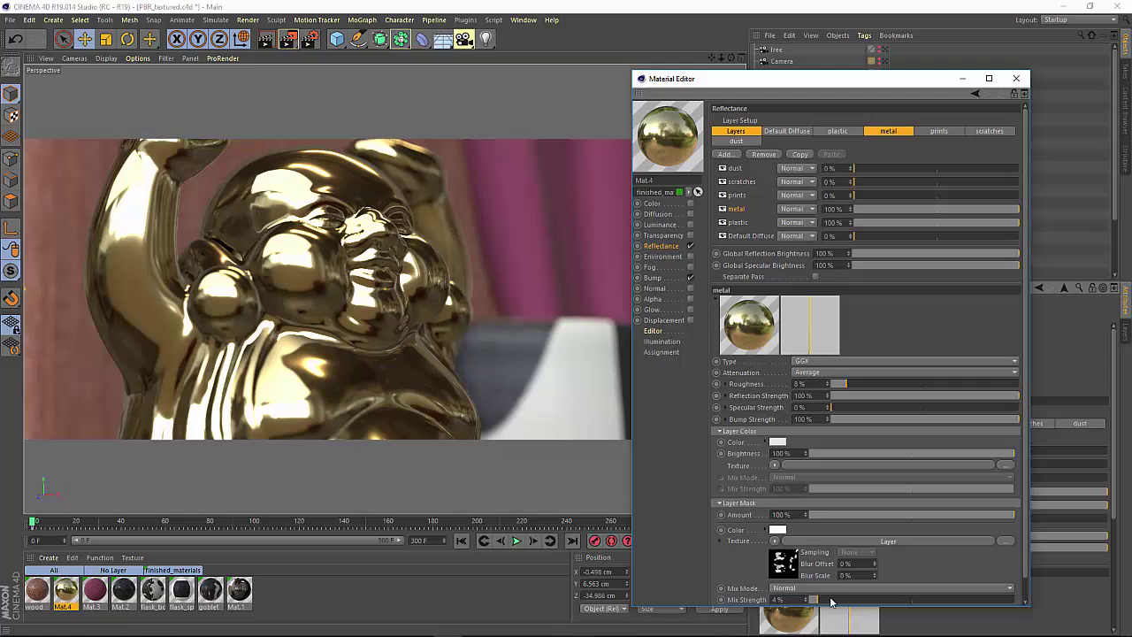
Blend Mat.4's metal, scratches (28%), dust and Default Diffuse (87%) reflectance layers.
drag(805, 600, 1033, 607)
drag(860, 183, 951, 202)
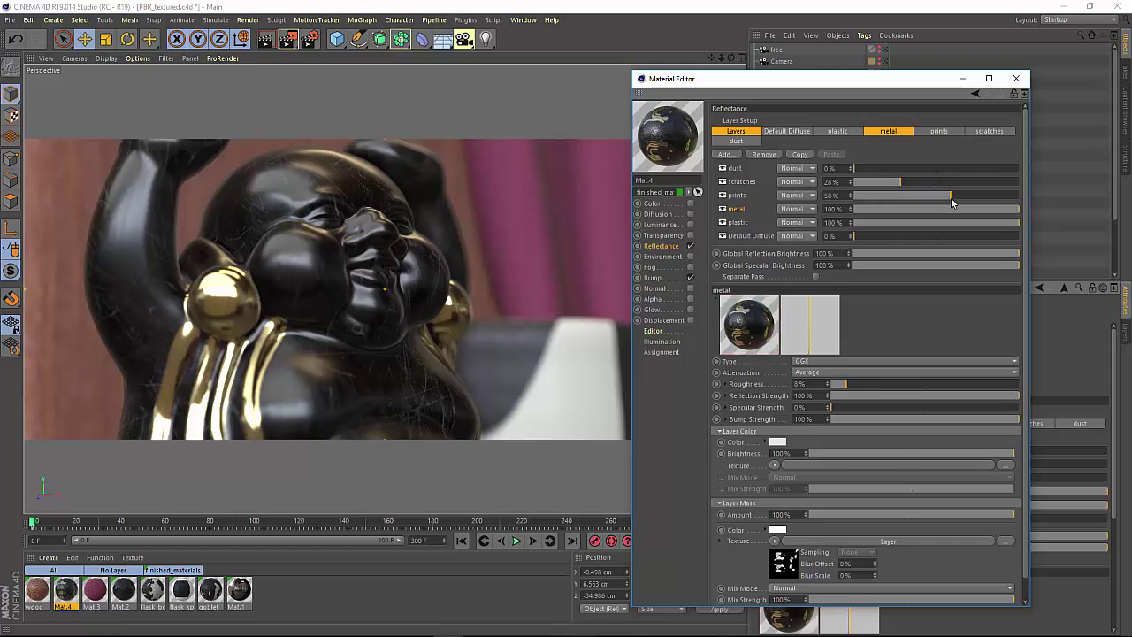
drag(865, 169, 889, 171)
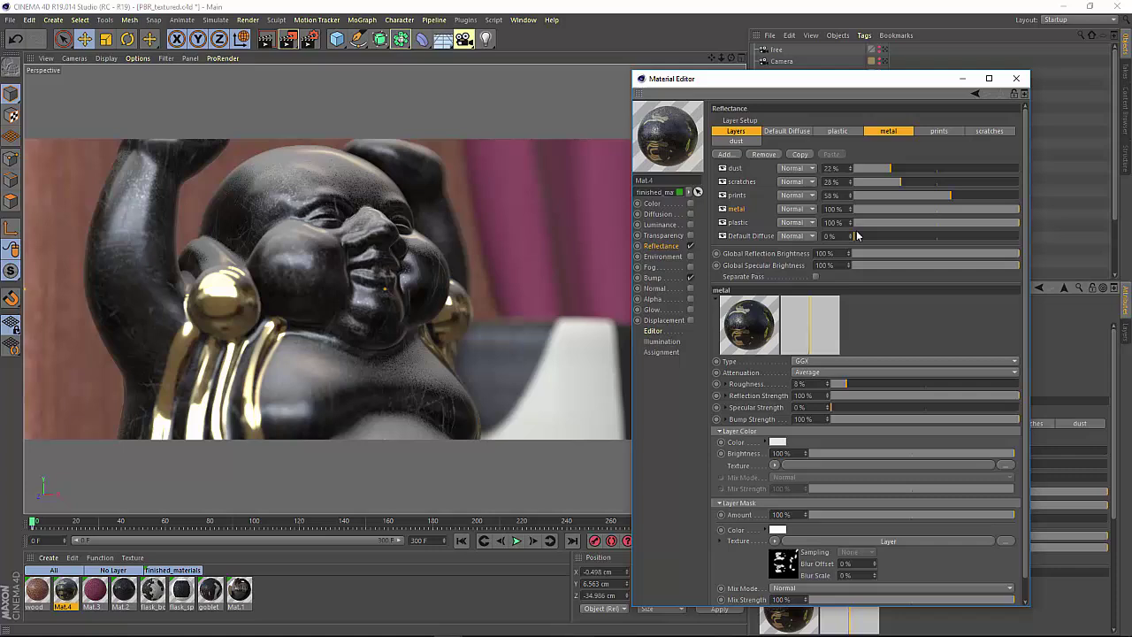
drag(861, 234, 999, 237)
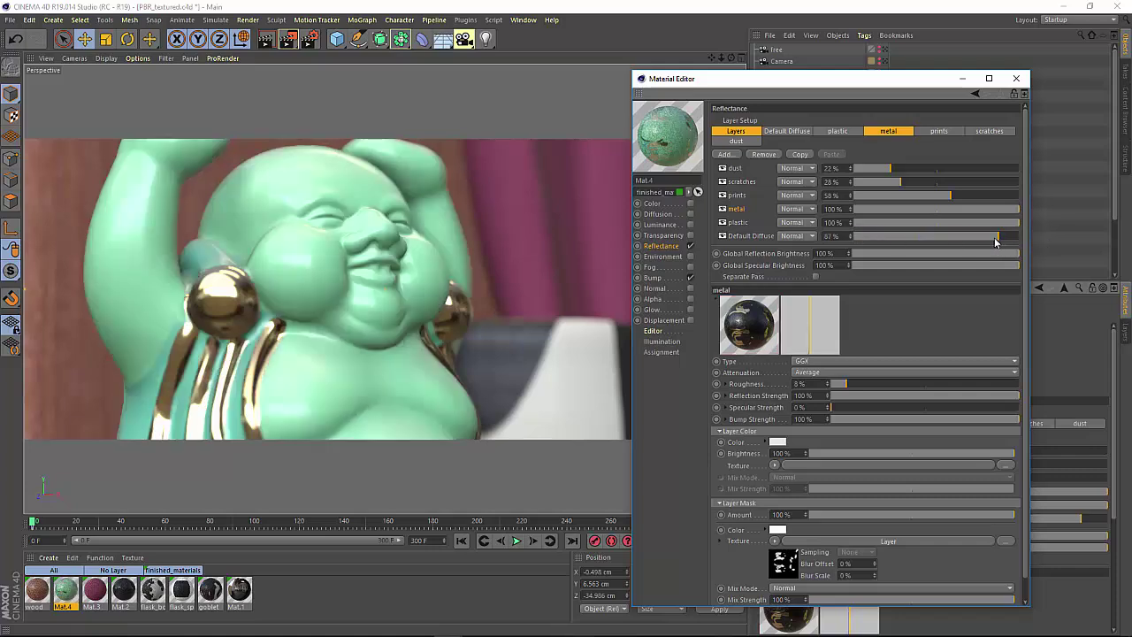
Raise Mat.4's bump strength to 14% and close the Material Editor.
click(651, 278)
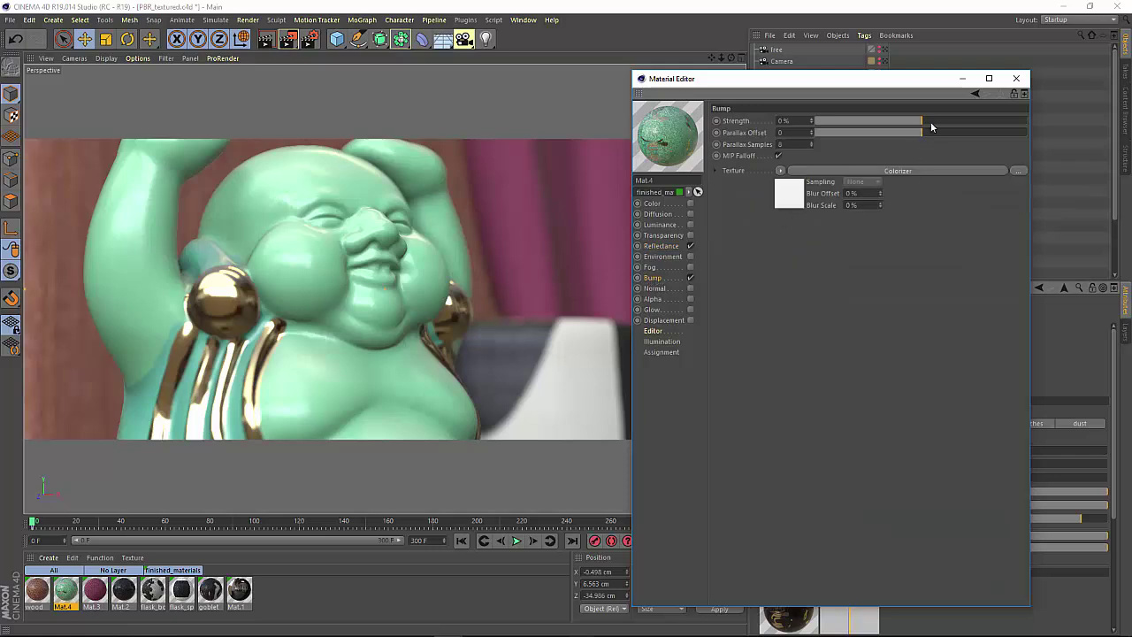
mouse_move(933, 123)
mouse_down()
mouse_move(993, 121)
mouse_move(938, 125)
mouse_up()
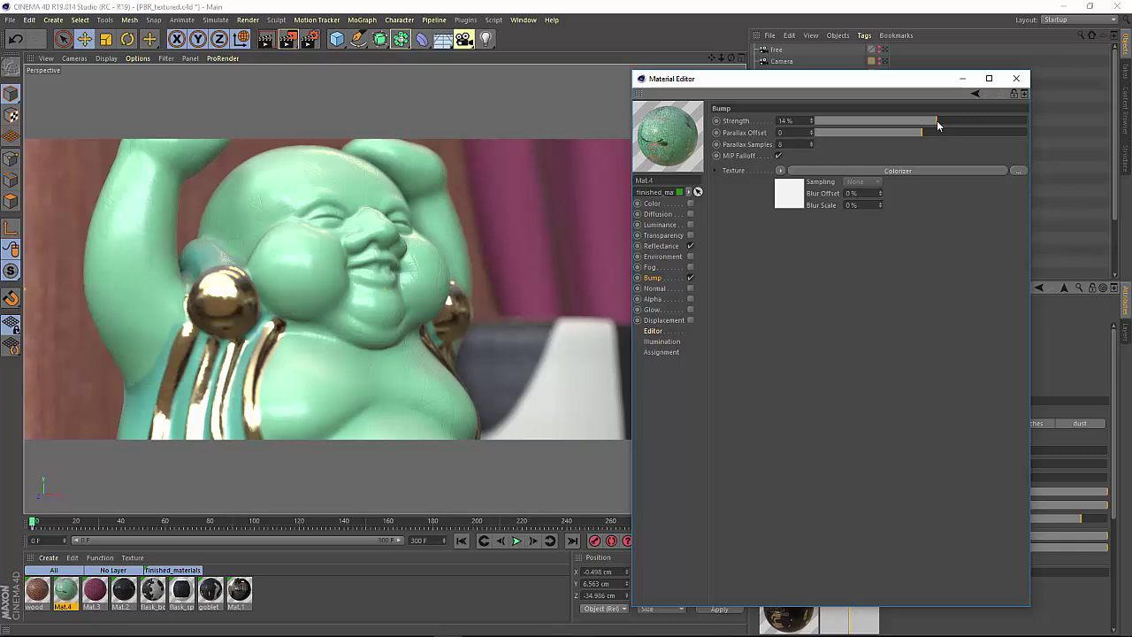
key(alt+F4)
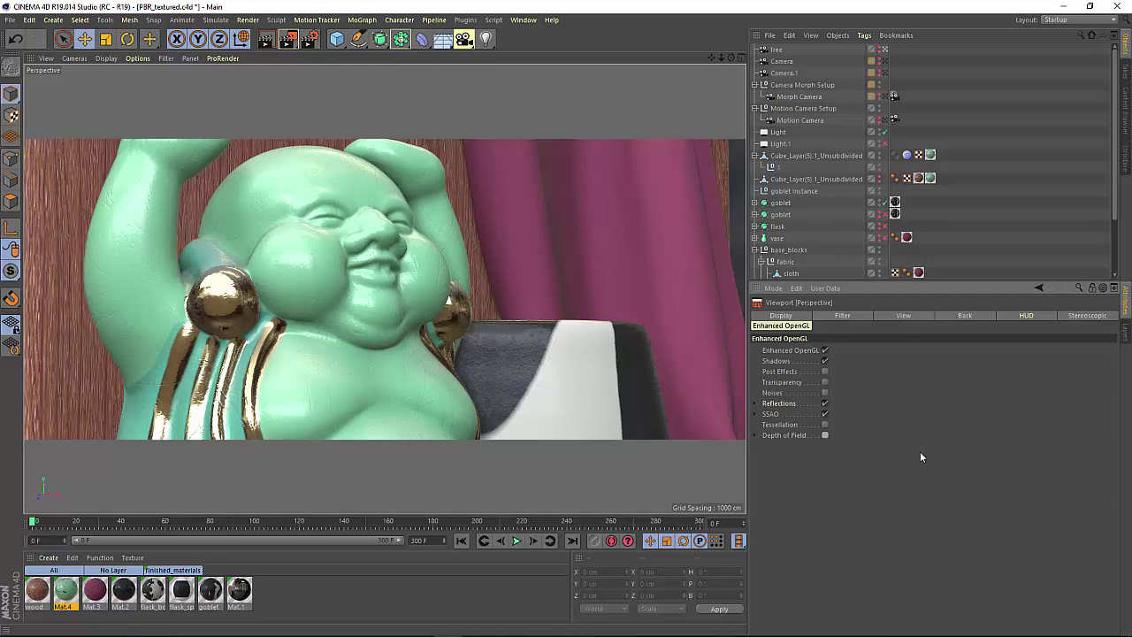
Enable viewport depth of field and focus the free camera on the Buddha at 23.716 cm.
click(824, 436)
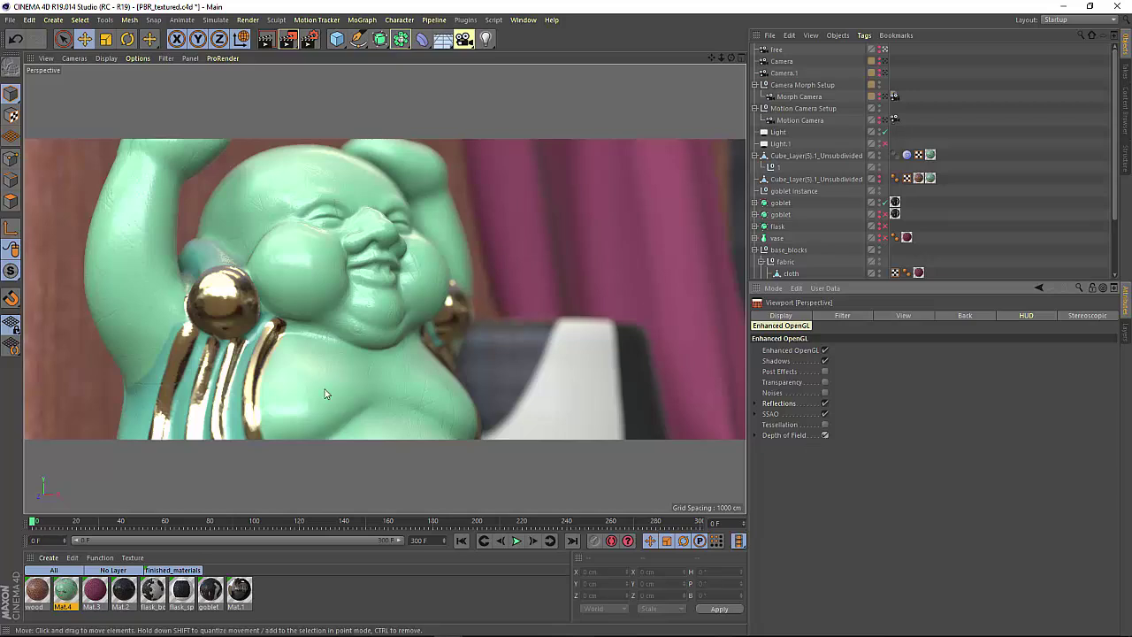
key(ctrl+z)
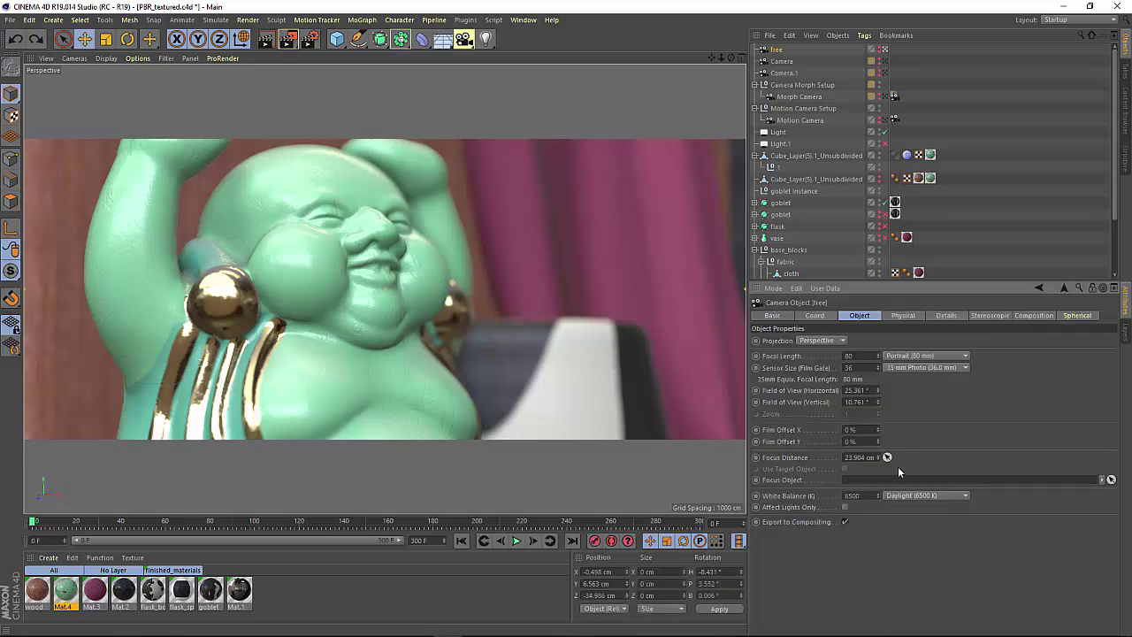
click(554, 367)
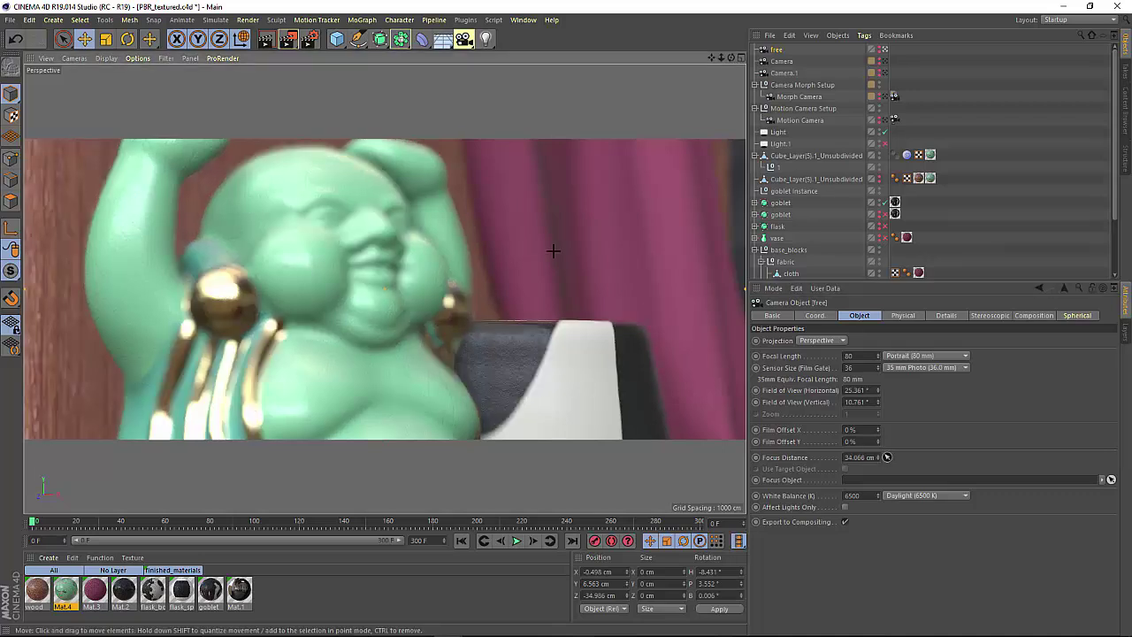
click(887, 458)
click(381, 318)
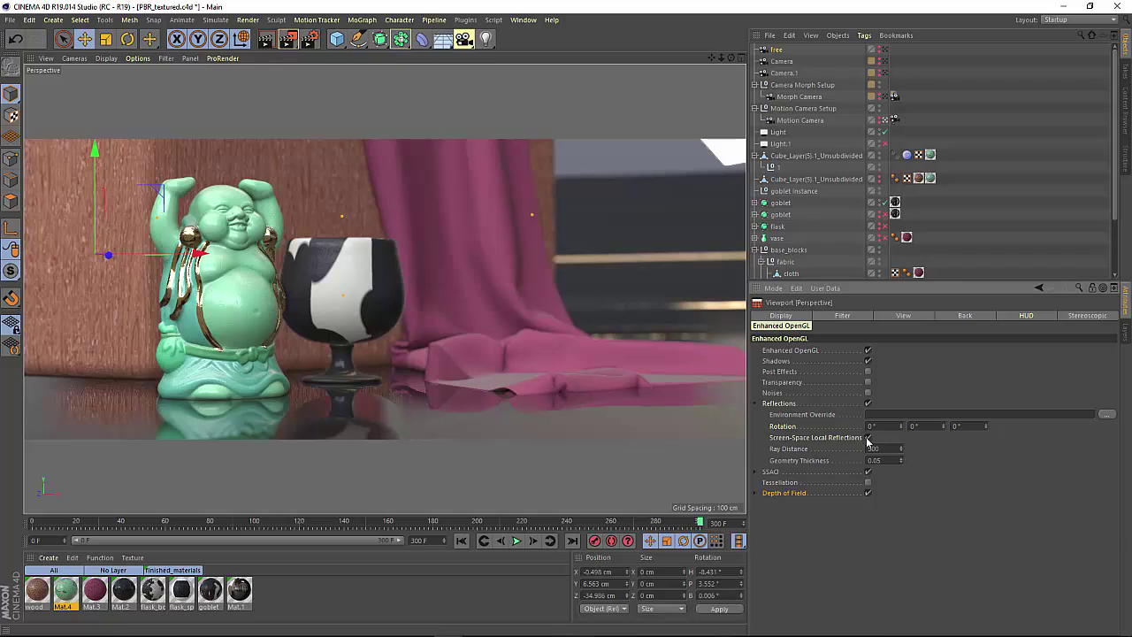
Turn Screen-Space Local Reflections off and back on to compare the floor reflections.
click(867, 438)
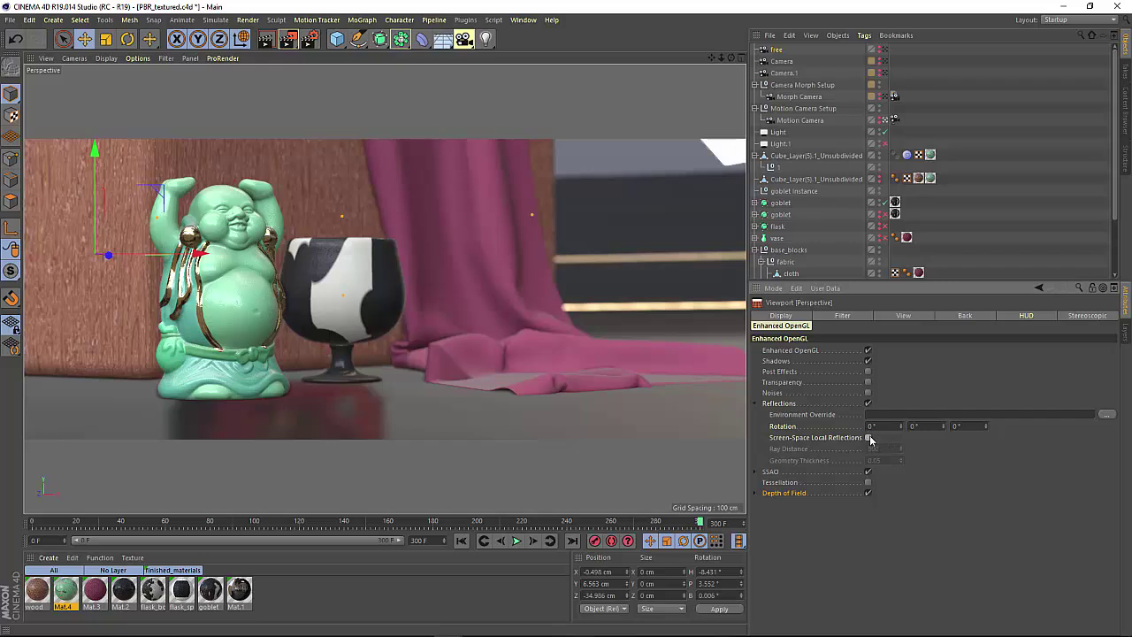
click(868, 438)
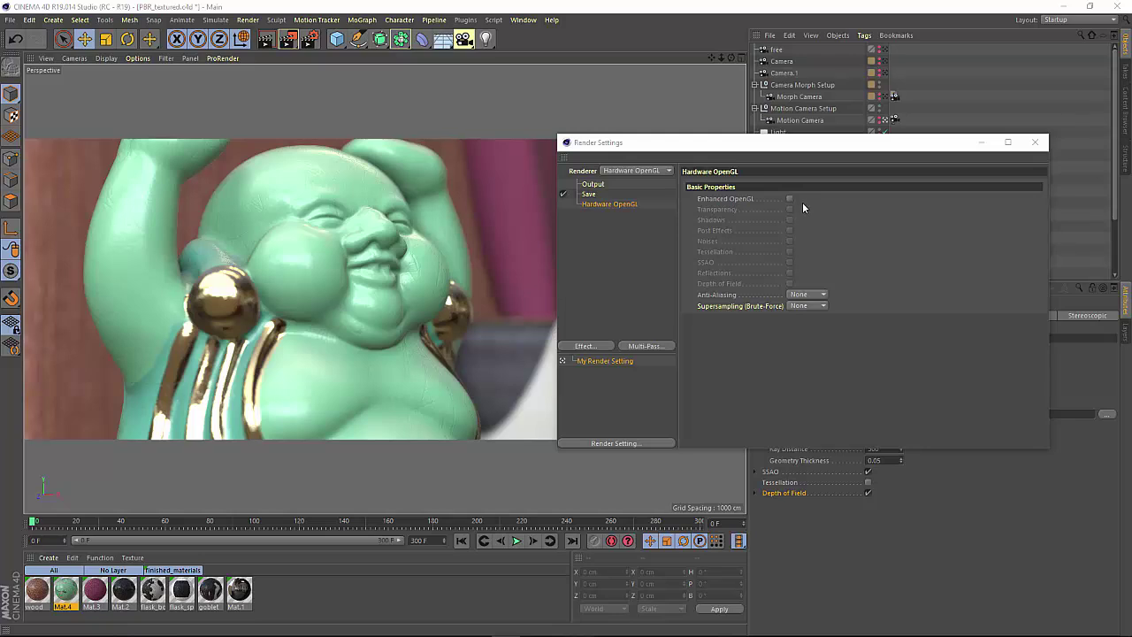
Tick Enhanced OpenGL, Transparency, Shadows, SSAO, Reflections and Depth of Field for Hardware OpenGL.
click(789, 199)
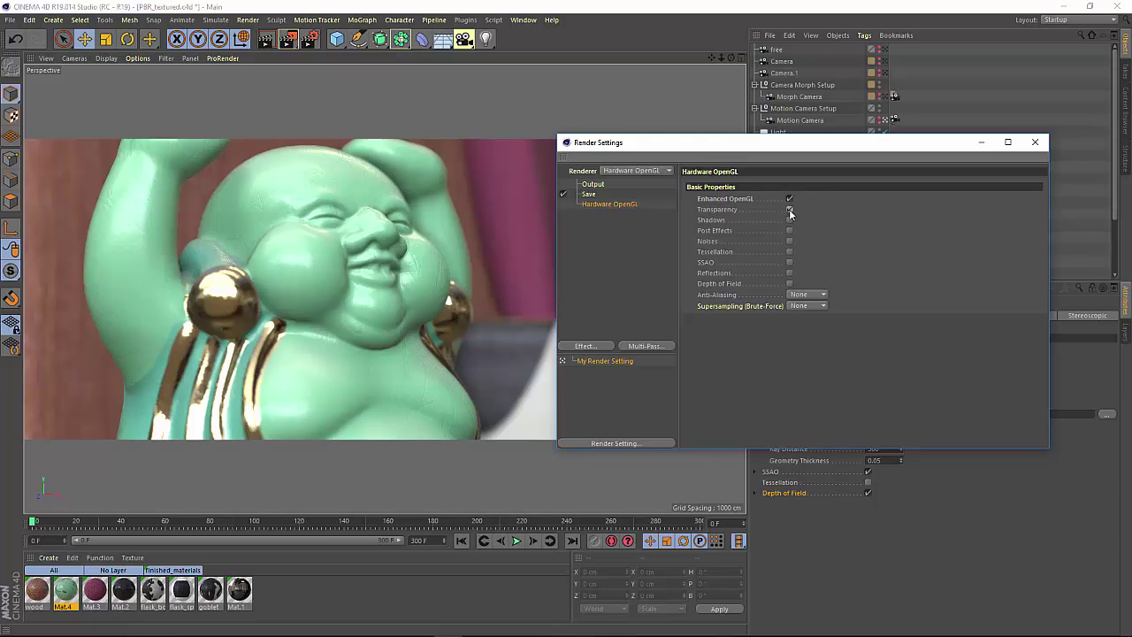
click(790, 209)
click(789, 220)
click(789, 263)
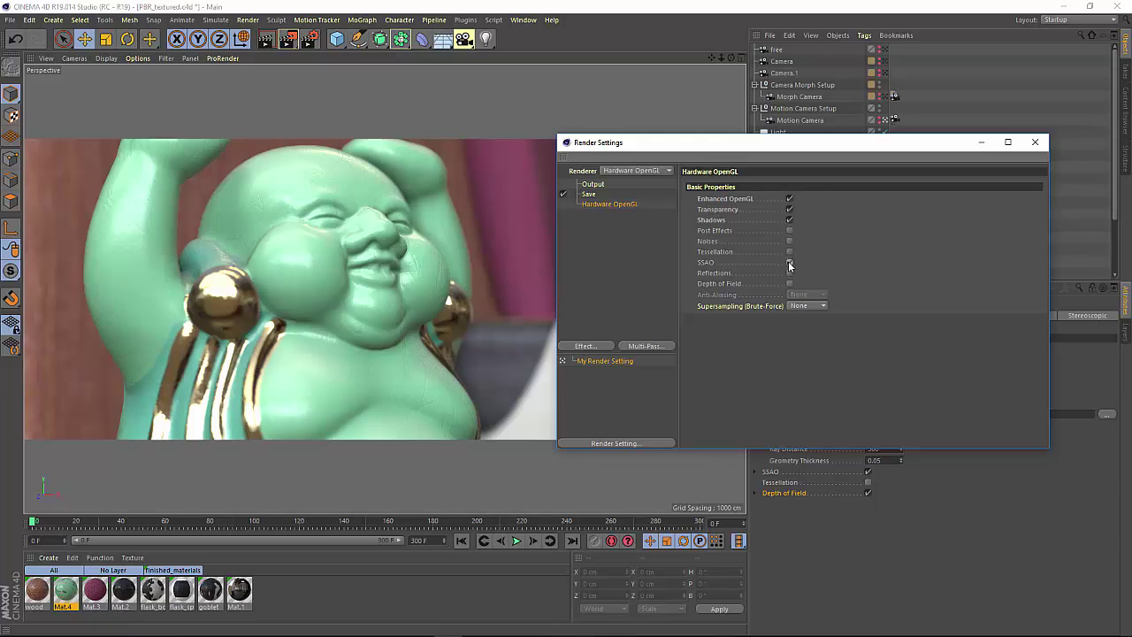
click(789, 273)
click(789, 283)
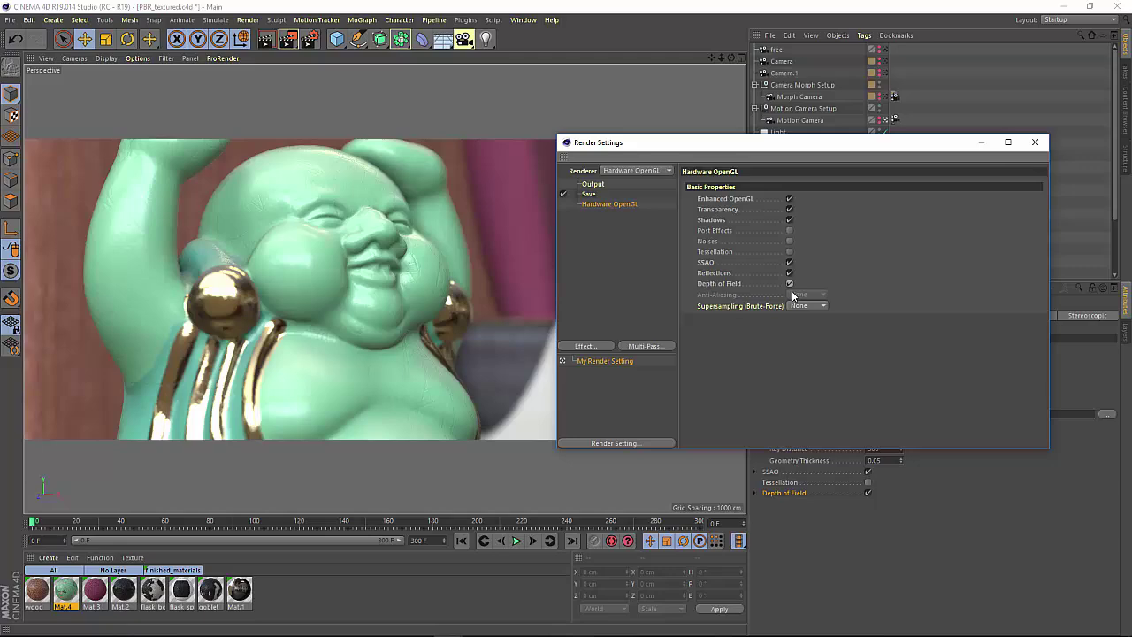